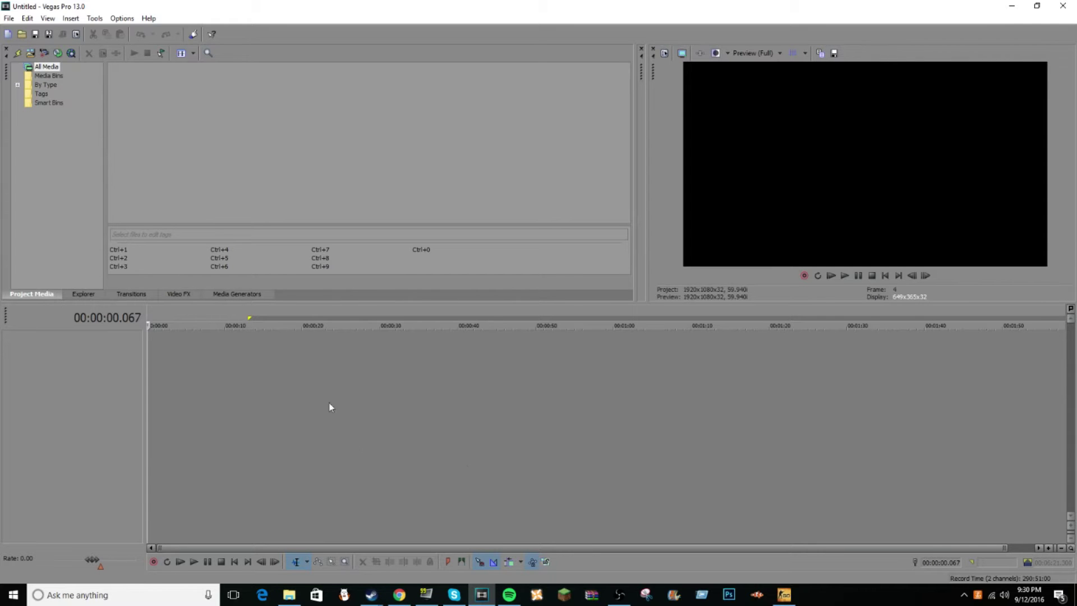
pyautogui.click(289, 597)
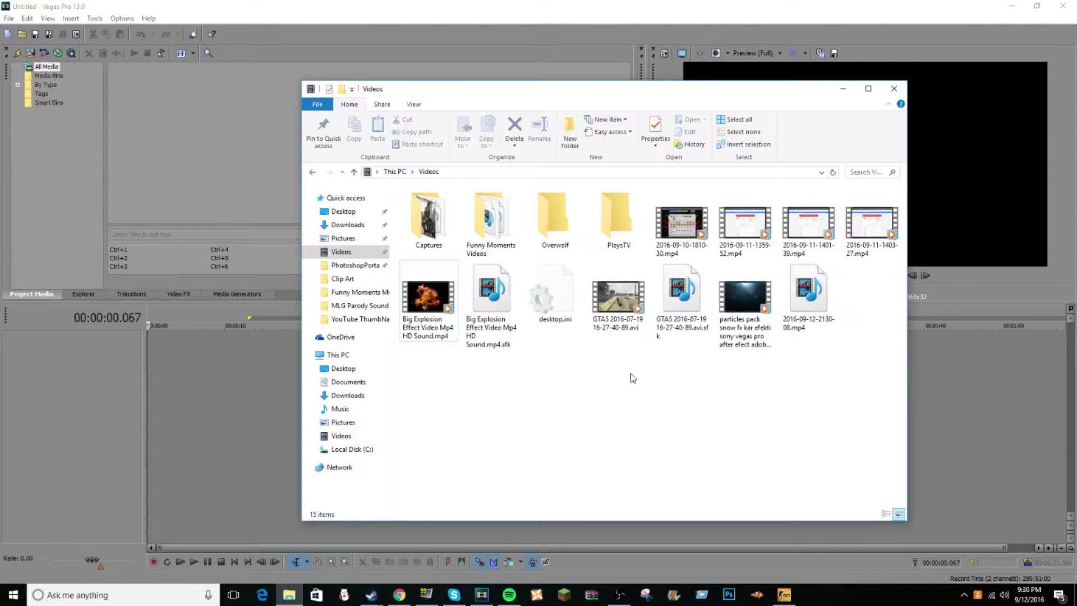
pyautogui.moveTo(609, 303); pyautogui.dragTo(161, 362)
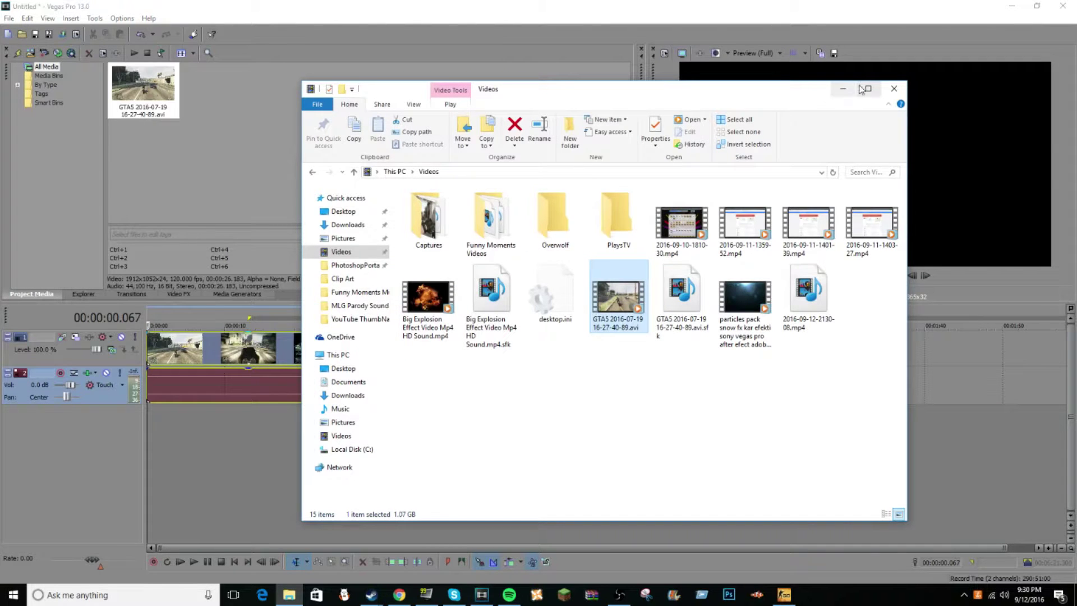
pyautogui.click(394, 337)
pyautogui.click(342, 394)
pyautogui.click(329, 348)
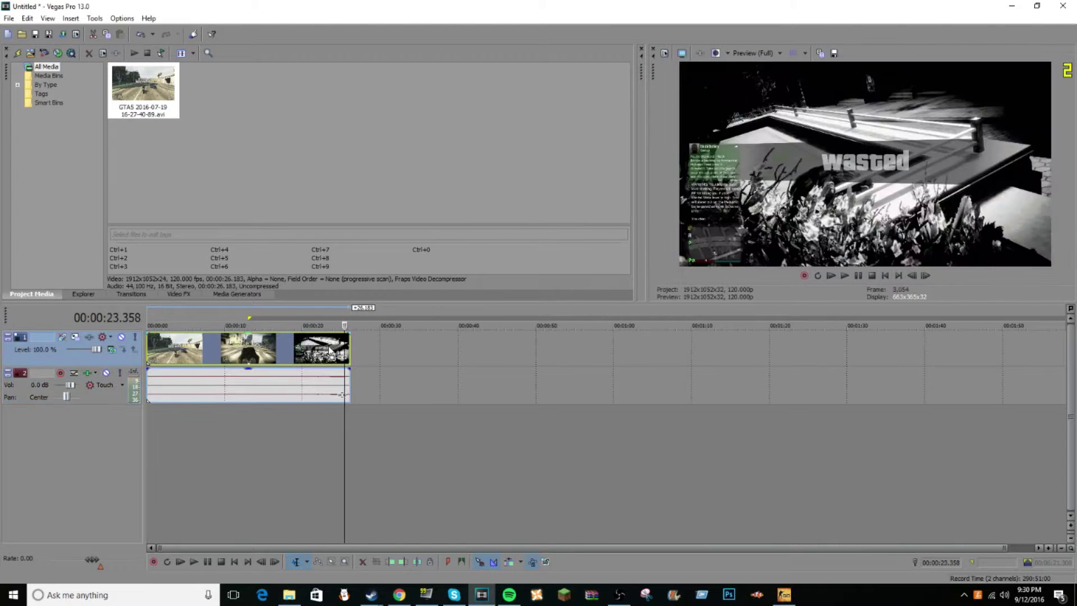
pyautogui.click(317, 348)
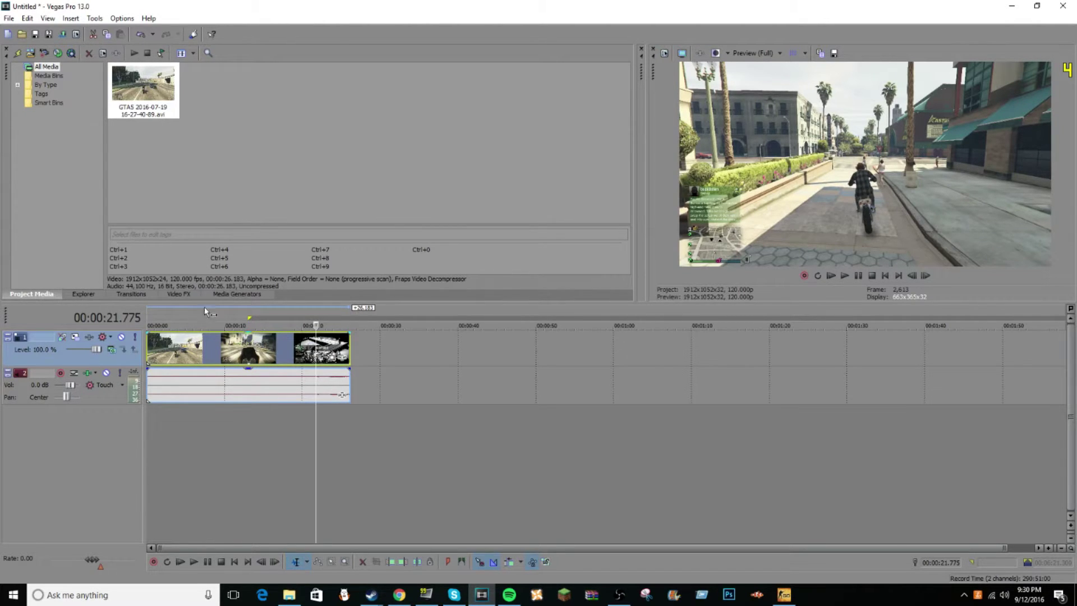
pyautogui.click(149, 314)
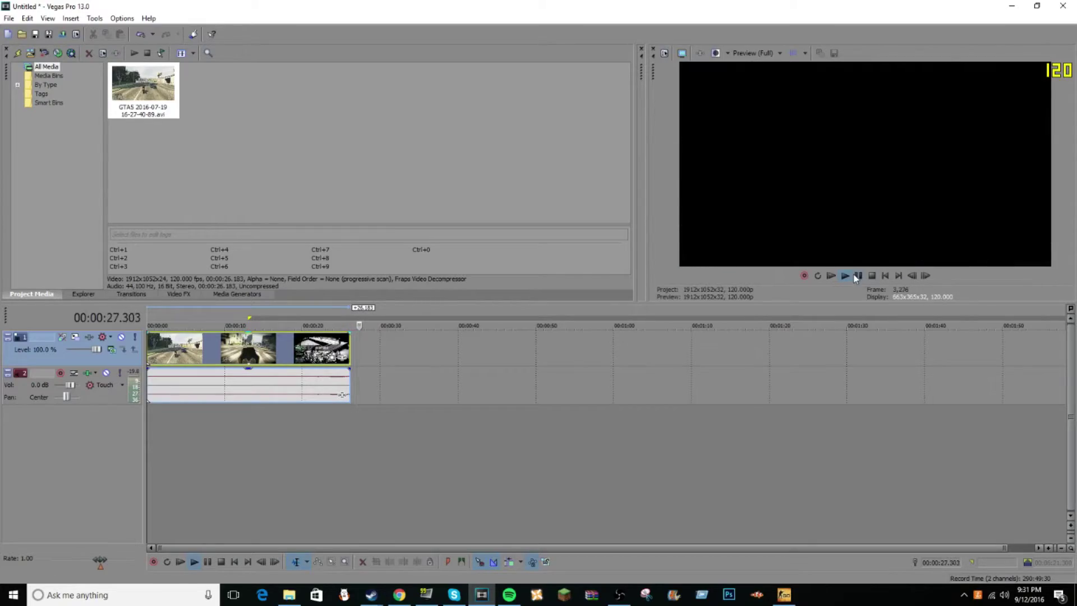
pyautogui.click(871, 276)
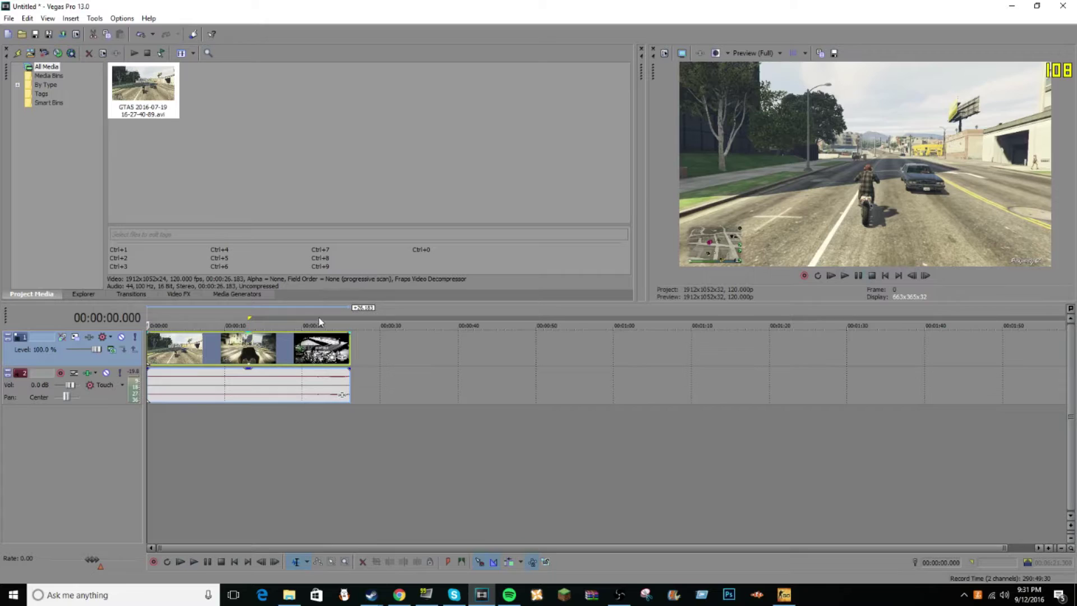
pyautogui.moveTo(330, 313)
pyautogui.mouseDown()
pyautogui.moveTo(317, 309)
pyautogui.moveTo(349, 312)
pyautogui.moveTo(325, 312)
pyautogui.mouseUp()
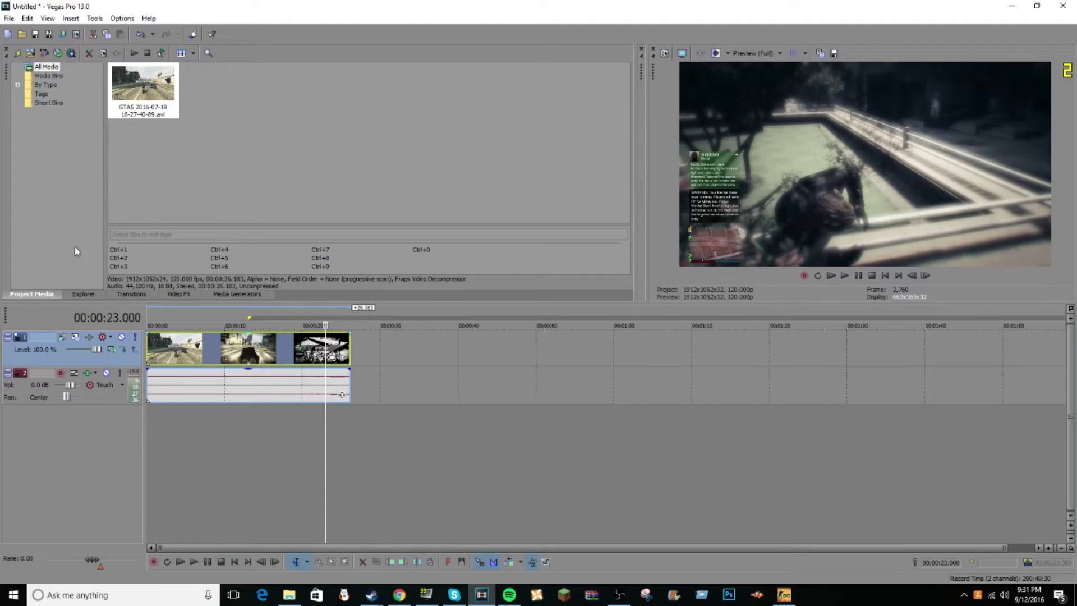
pyautogui.click(150, 313)
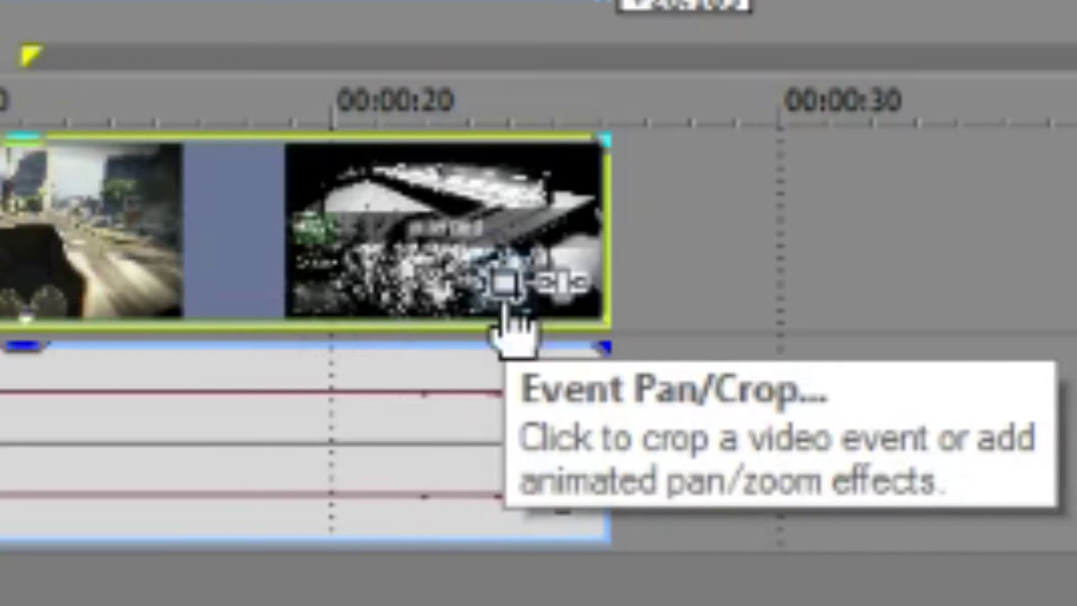
# In Event Pan/Crop, unlock the aspect ratio and crop the height to about 832 for letterbox bars.
pyautogui.click(333, 363)
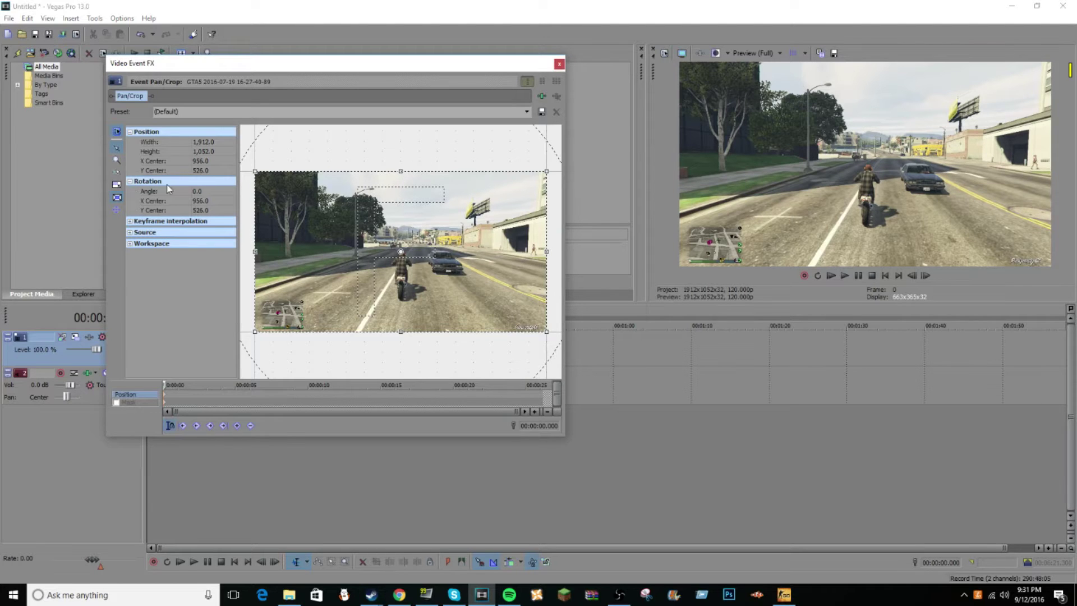
pyautogui.moveTo(409, 171)
pyautogui.mouseDown()
pyautogui.moveTo(410, 230)
pyautogui.moveTo(413, 161)
pyautogui.moveTo(425, 236)
pyautogui.moveTo(424, 175)
pyautogui.mouseUp()
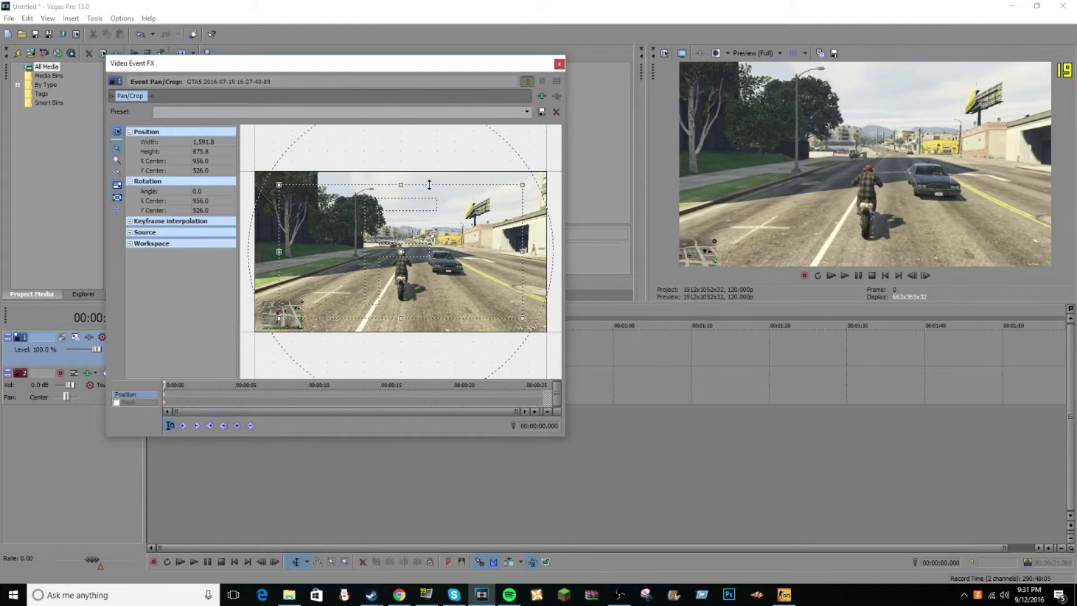
pyautogui.rightClick(433, 208)
pyautogui.click(455, 216)
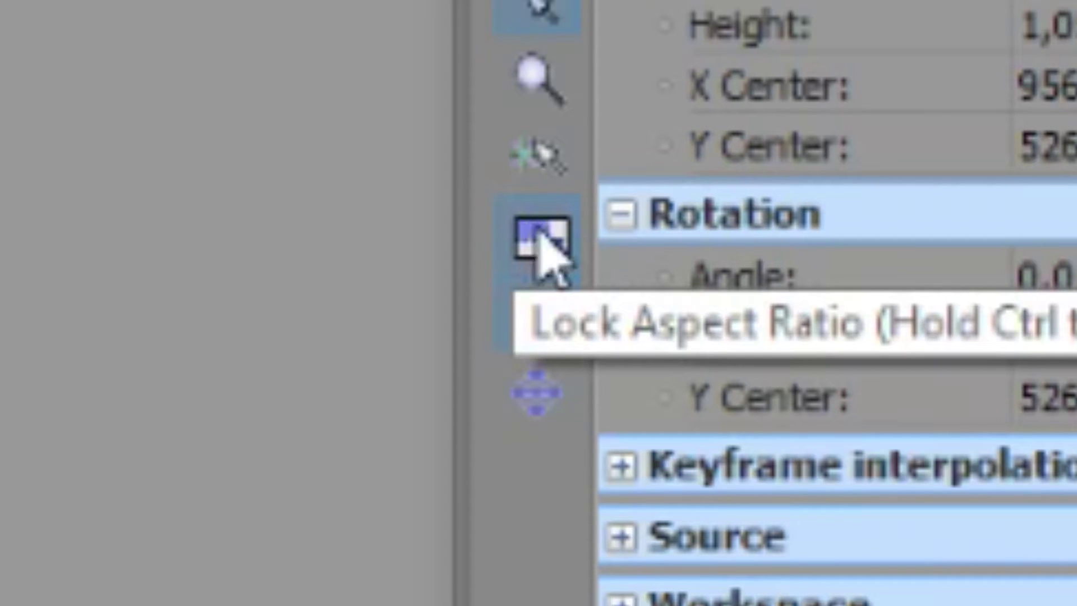
pyautogui.click(540, 234)
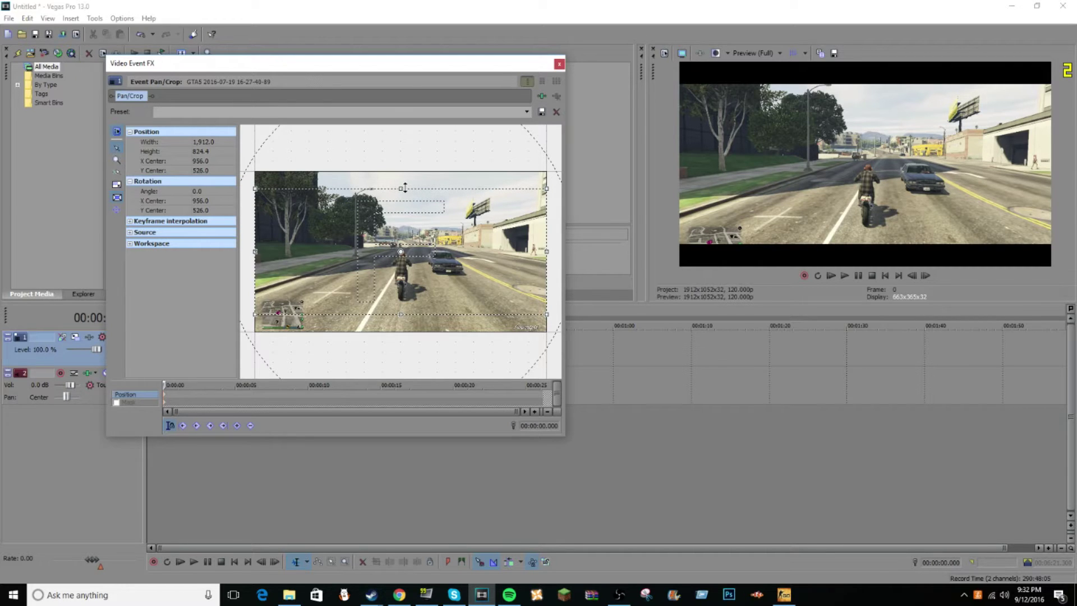
pyautogui.moveTo(402, 187); pyautogui.dragTo(402, 186)
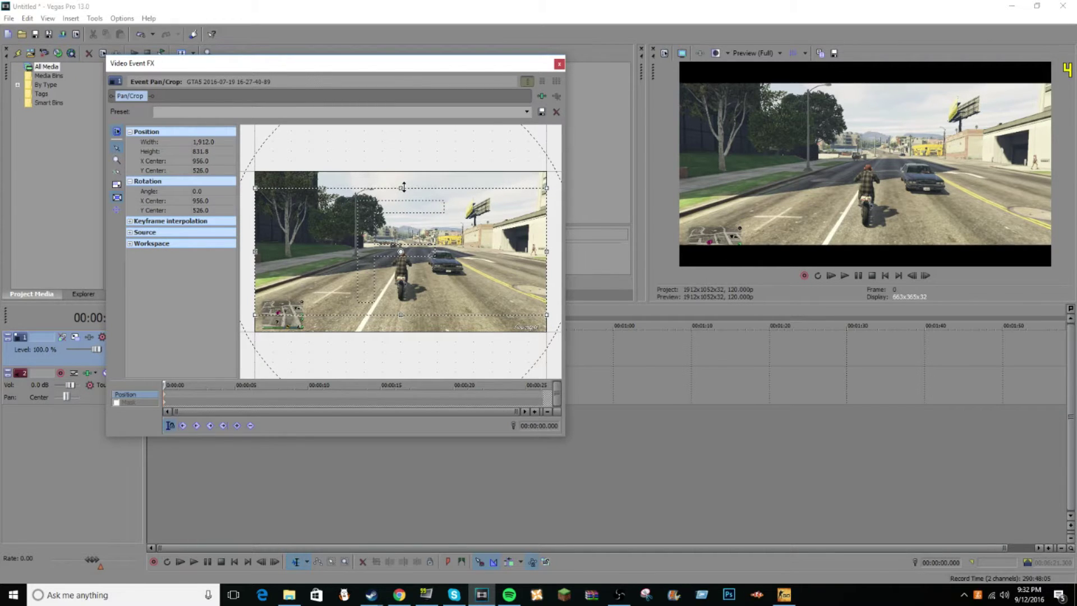
pyautogui.click(543, 400)
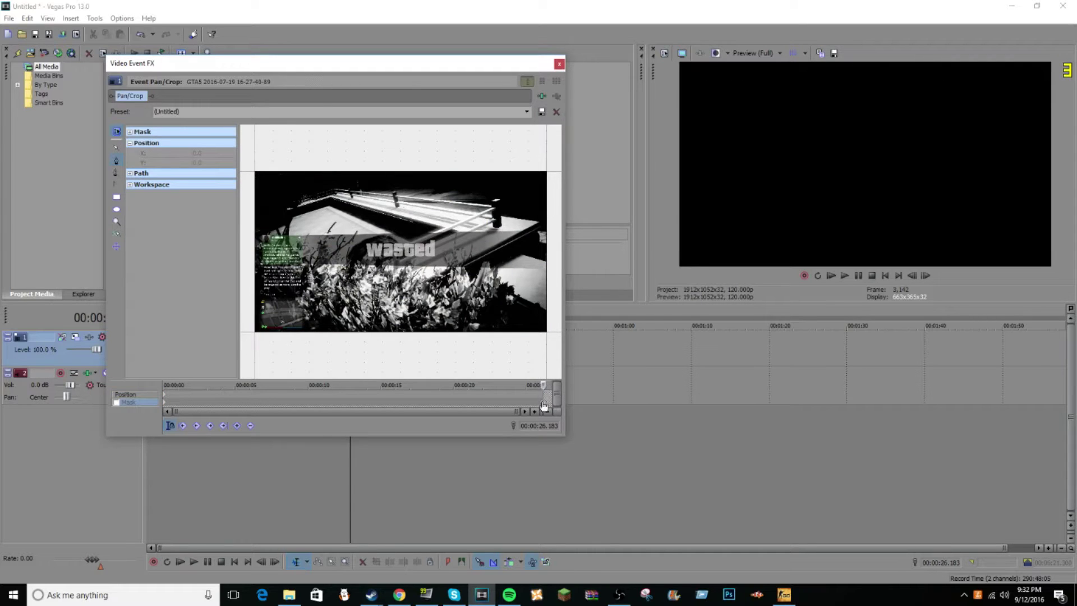
pyautogui.click(543, 397)
pyautogui.click(559, 64)
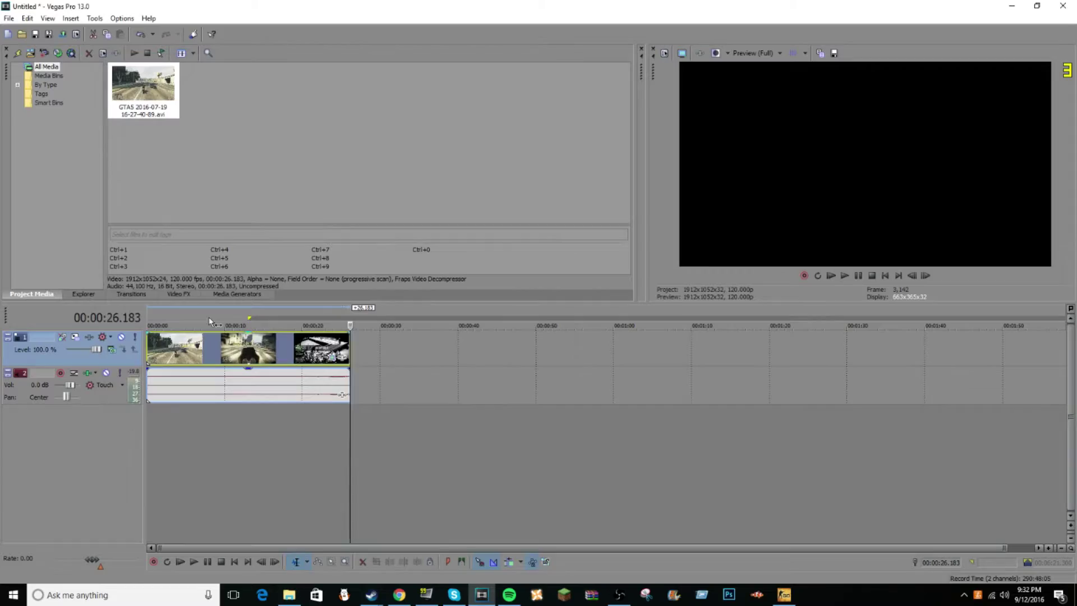
# Play the letterboxed clip from the start to check the bars.
pyautogui.click(152, 318)
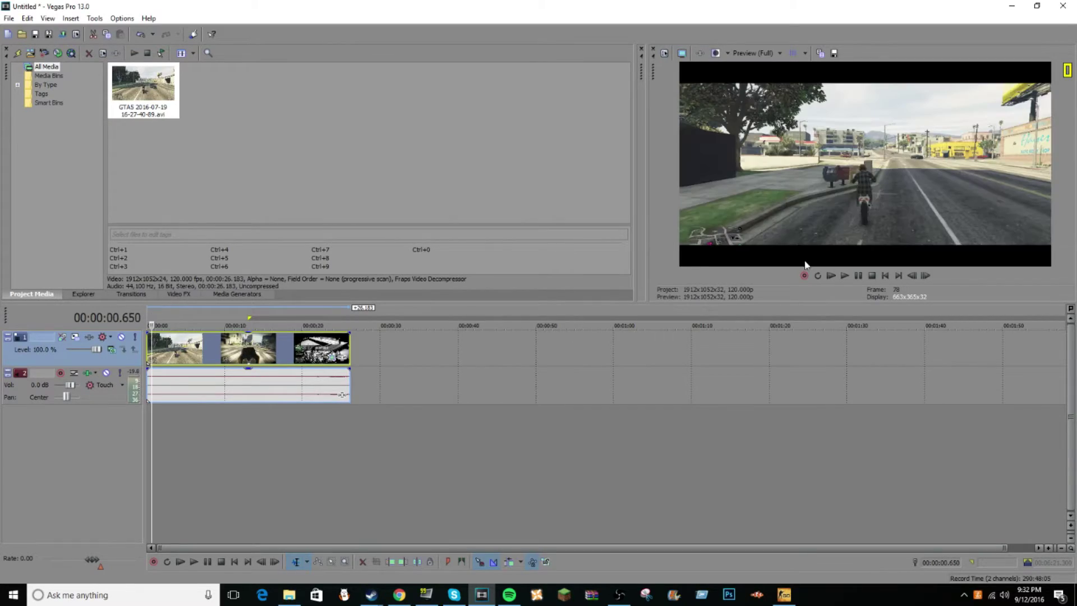
pyautogui.click(851, 277)
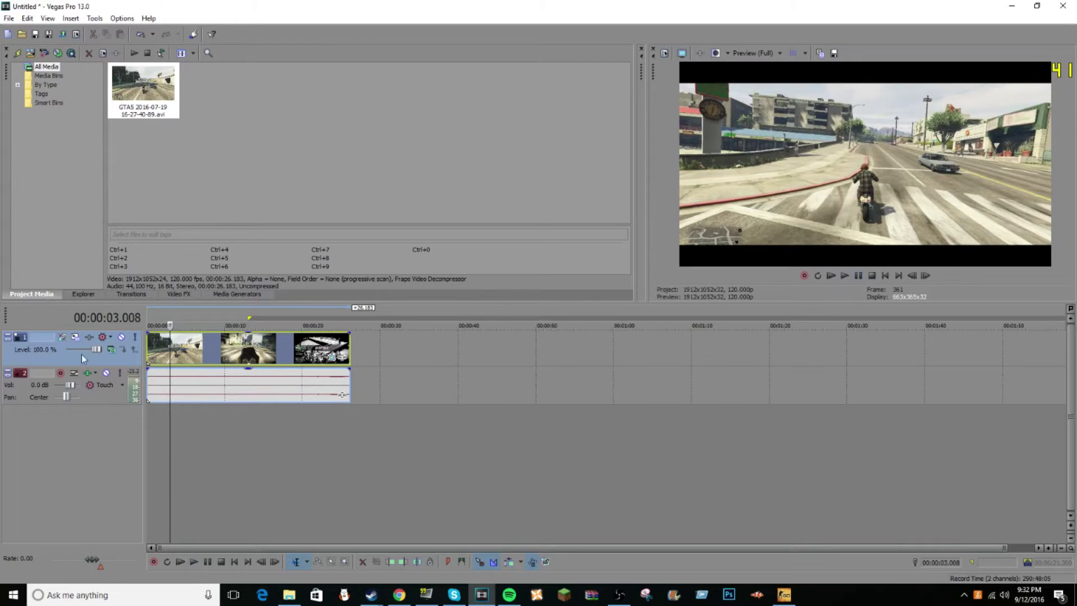
pyautogui.press('space')
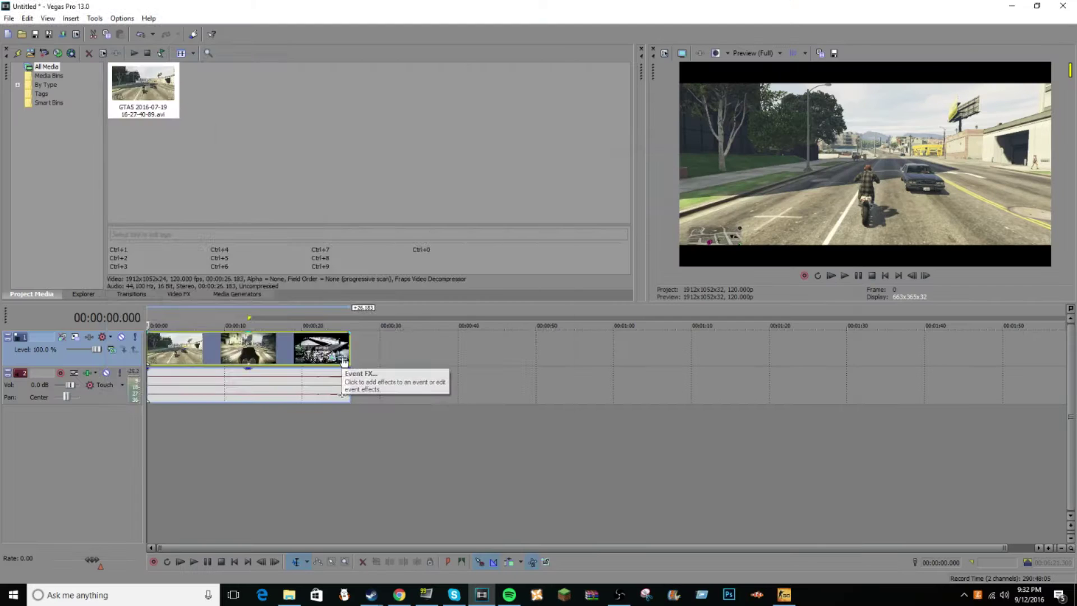
# Apply HitFilm Bleach Bypass to the clip with the (Default) preset at Amount 100.
pyautogui.click(638, 270)
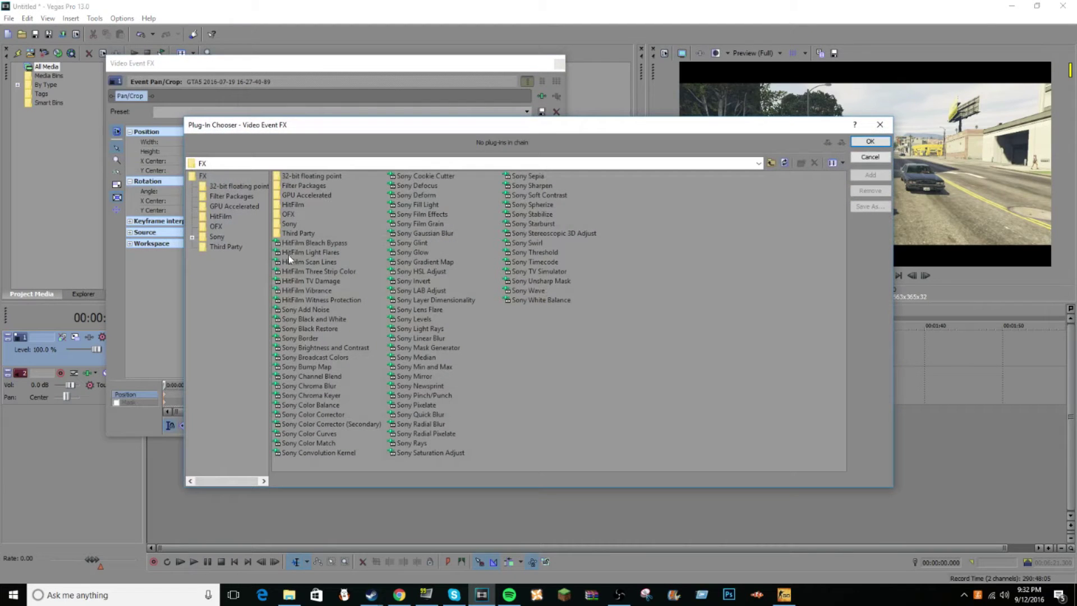
pyautogui.click(329, 243)
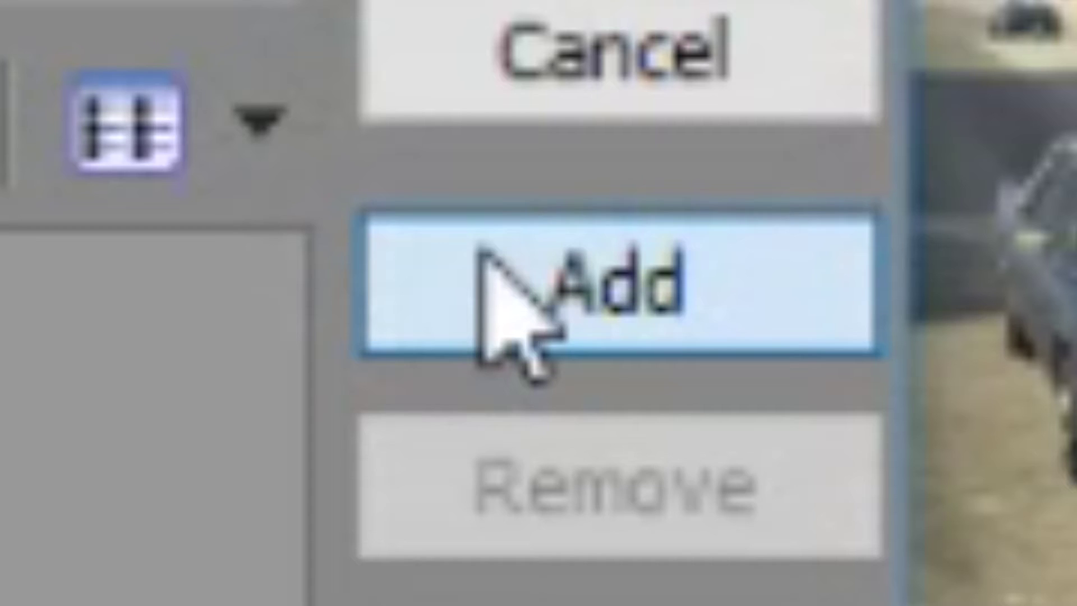
pyautogui.click(493, 253)
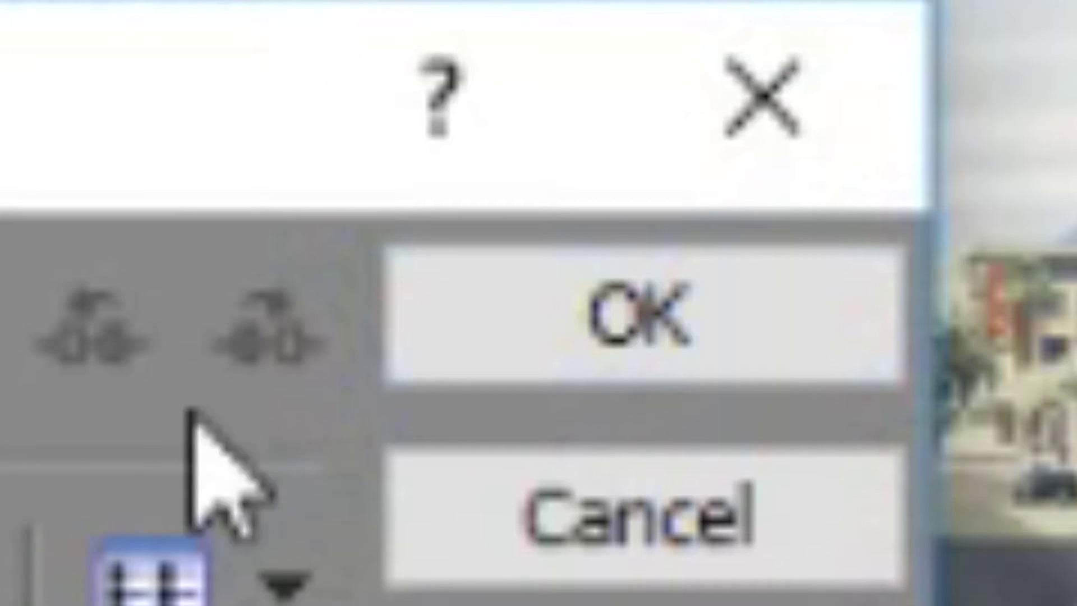
pyautogui.click(637, 313)
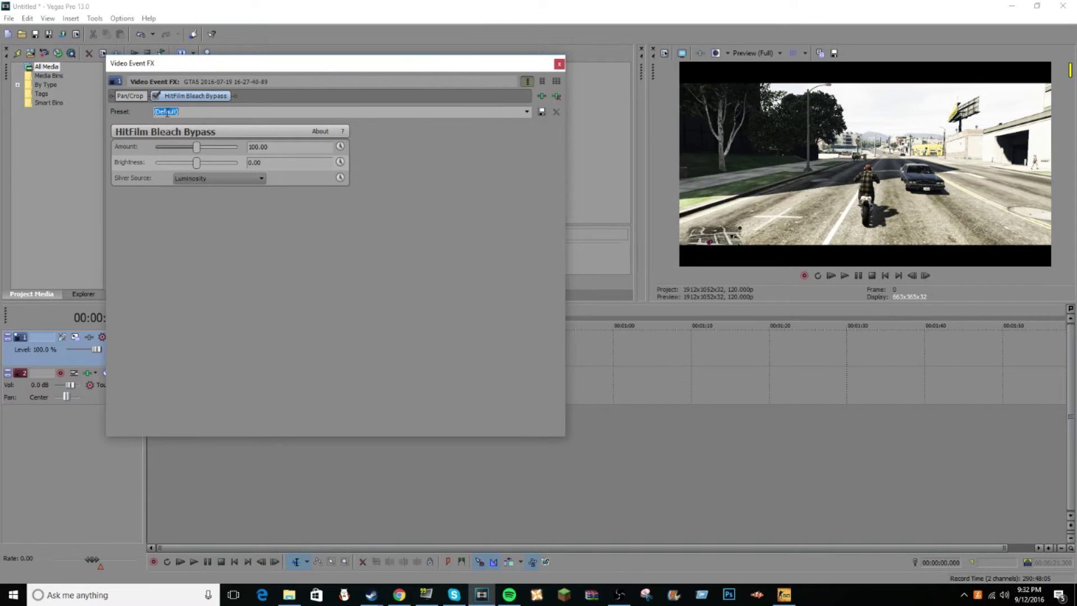
pyautogui.click(528, 112)
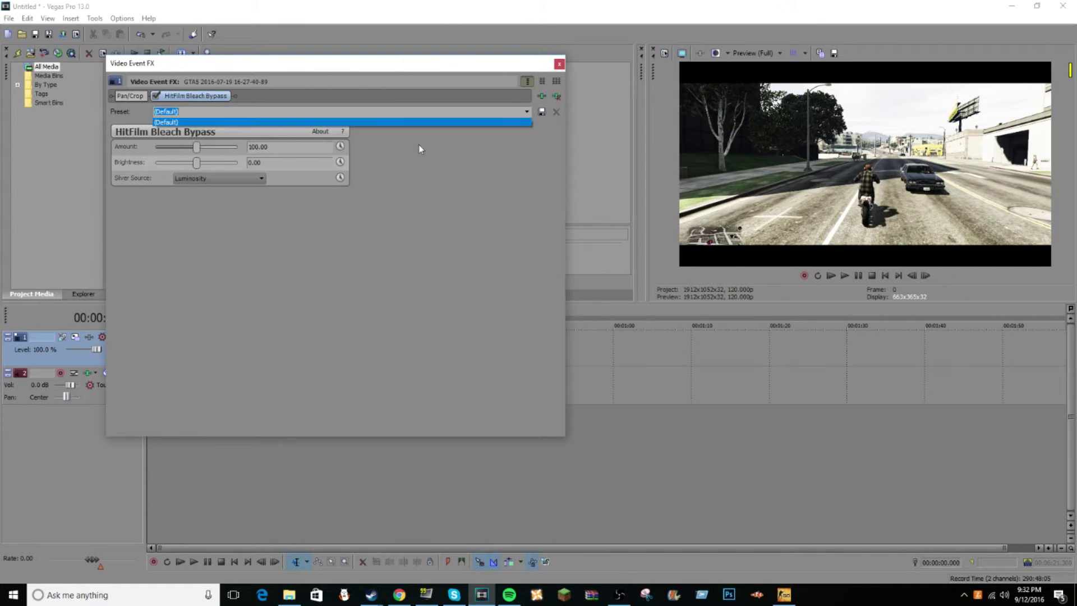
pyautogui.click(415, 121)
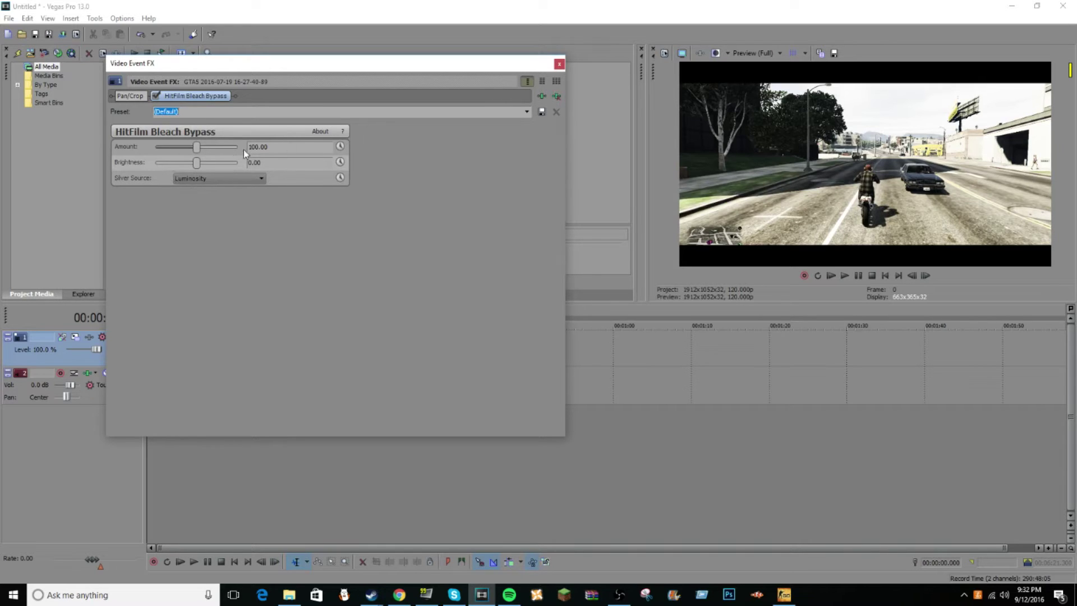
pyautogui.click(560, 65)
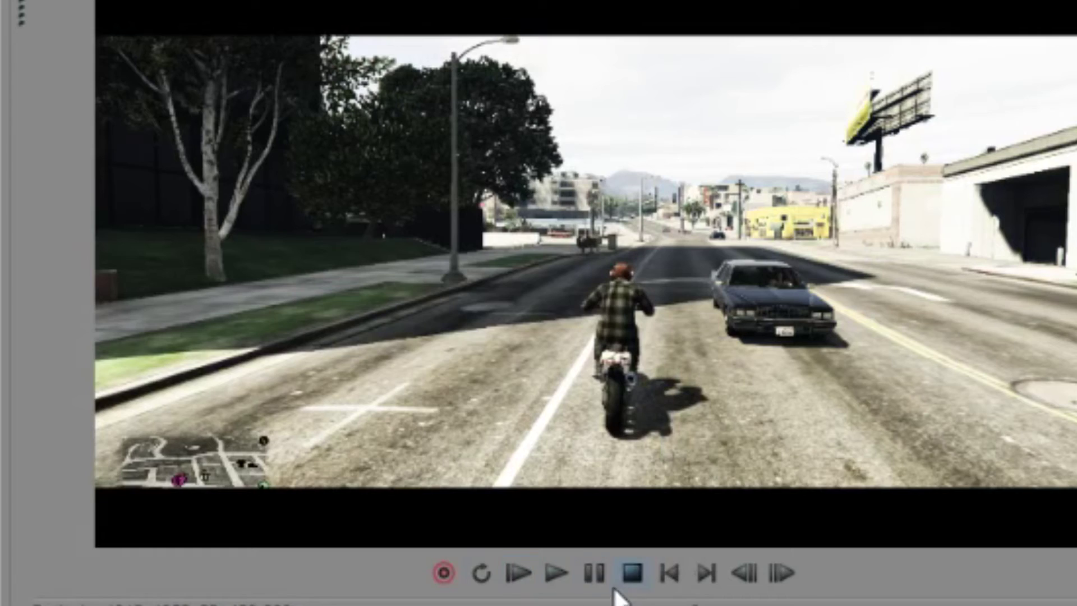
# Preview the clip with the bleach-bypass look, then stop at the start.
pyautogui.click(592, 575)
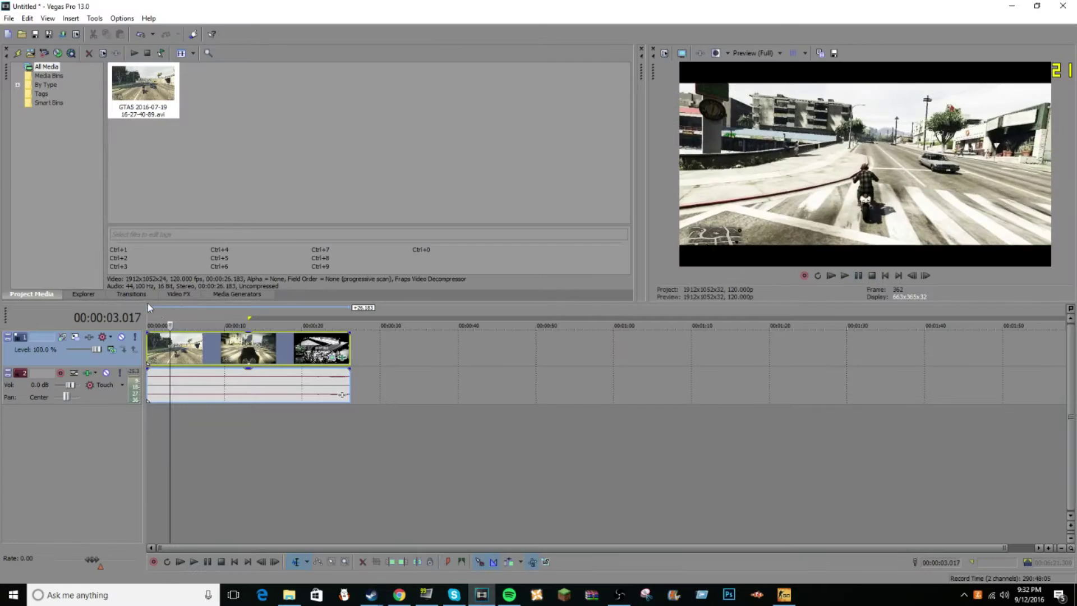
pyautogui.click(148, 306)
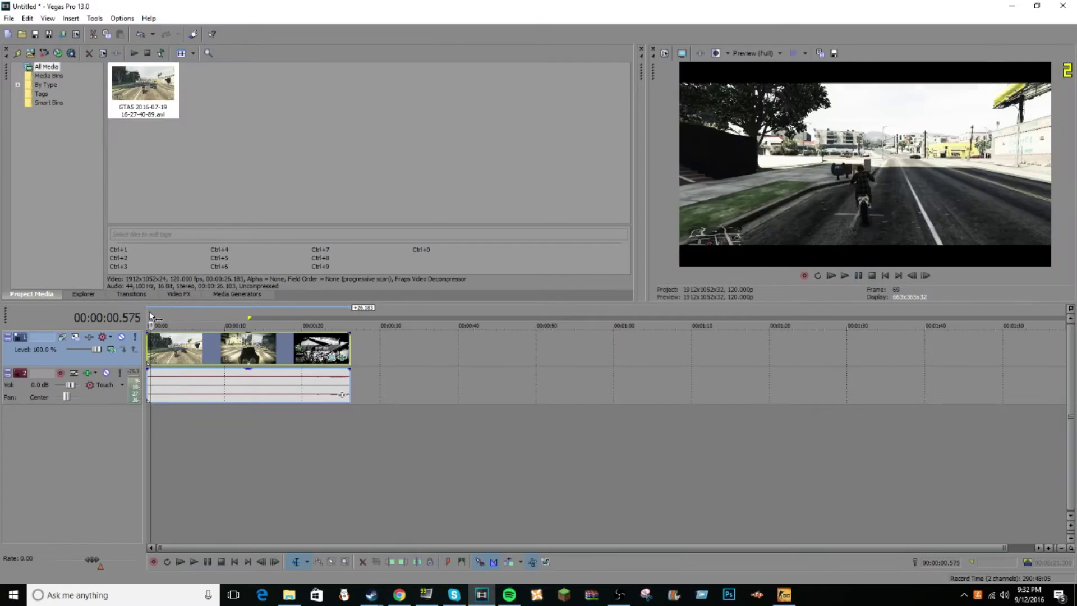
pyautogui.press('space')
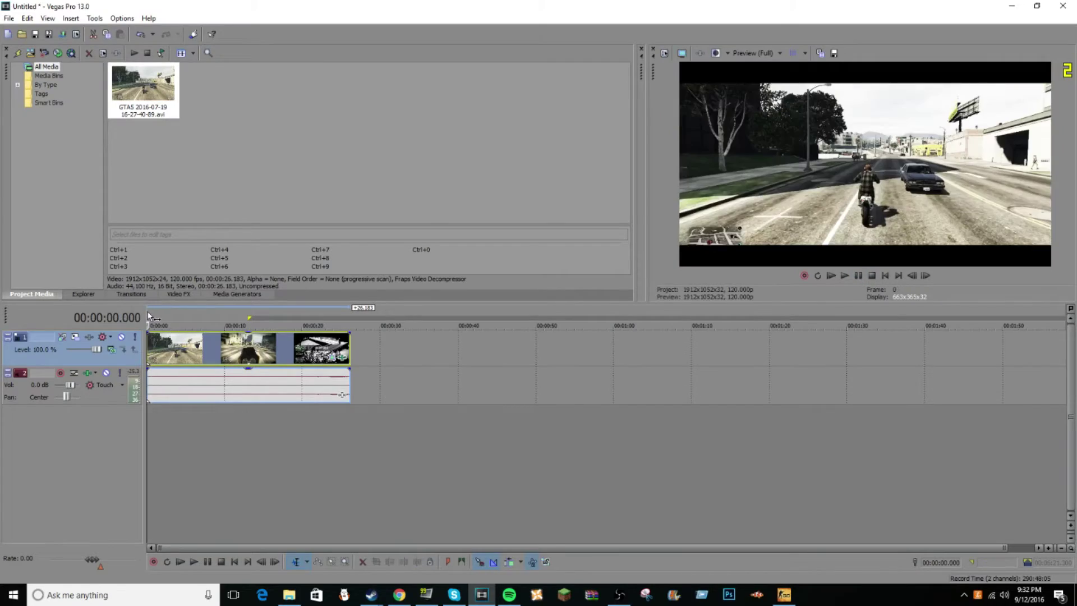
# Import the Post Apocalypse MP3, delete everything before 1:33.575, and place the rest at 0 on a new track.
pyautogui.click(22, 34)
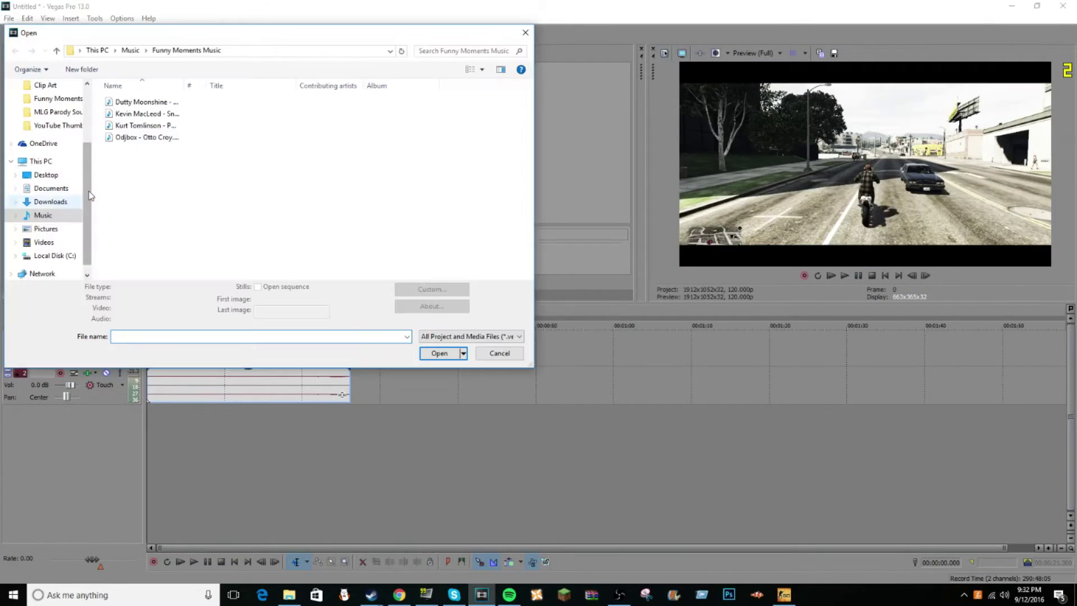
pyautogui.doubleClick(142, 125)
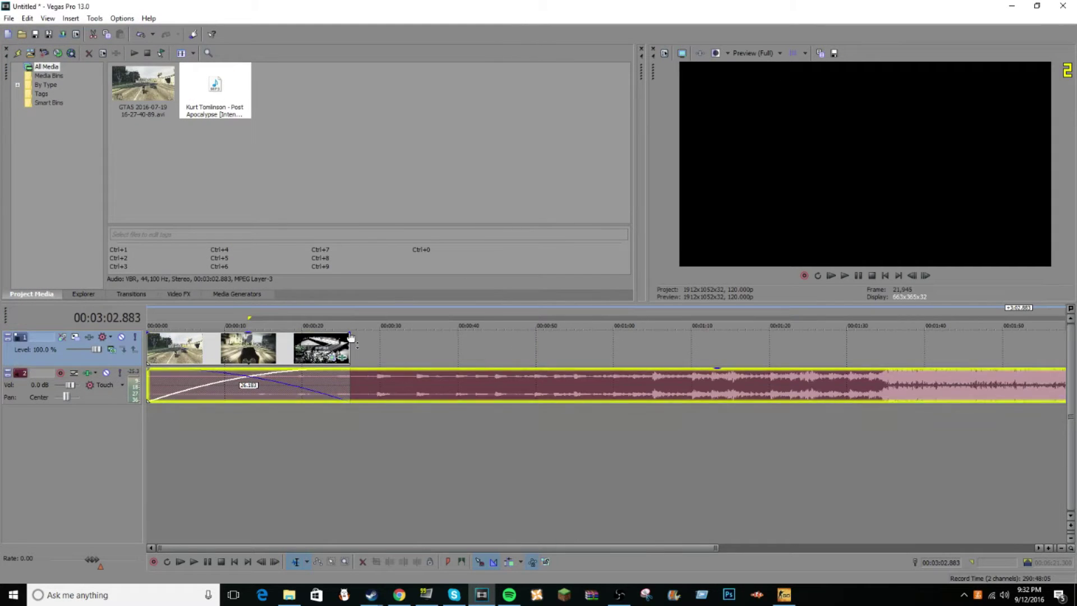
pyautogui.click(877, 379)
pyautogui.press('s')
pyautogui.doubleClick(863, 385)
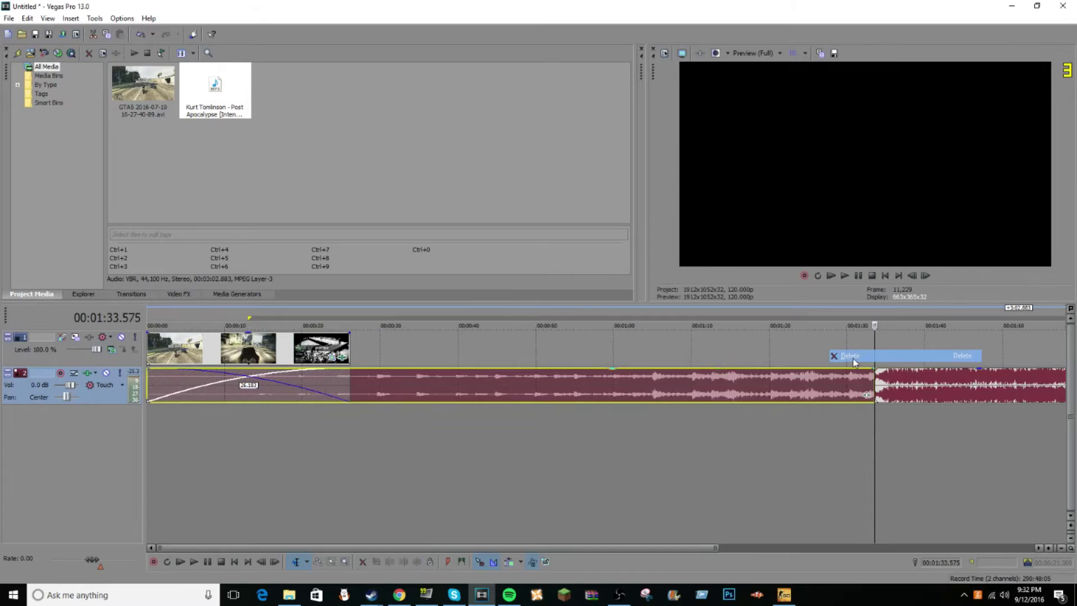
pyautogui.press('Delete')
pyautogui.moveTo(140, 419); pyautogui.dragTo(149, 422)
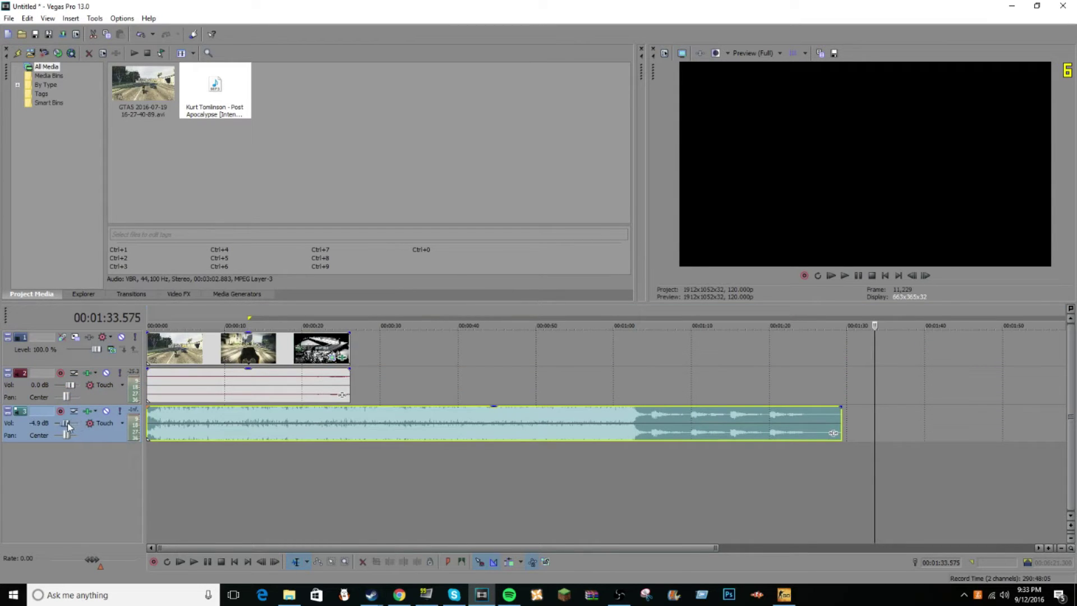
pyautogui.click(150, 322)
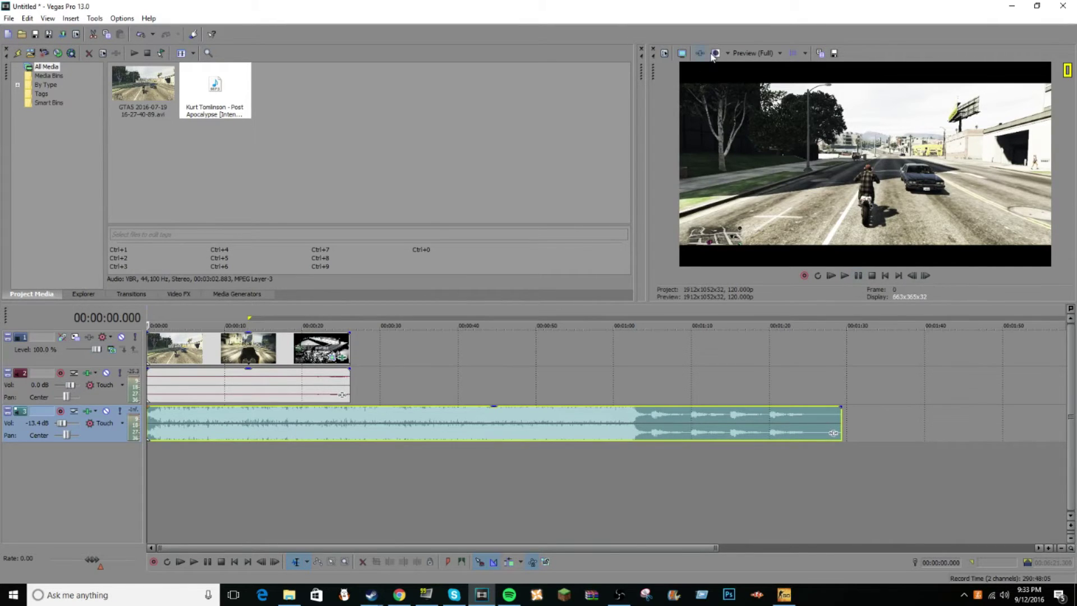
pyautogui.click(682, 54)
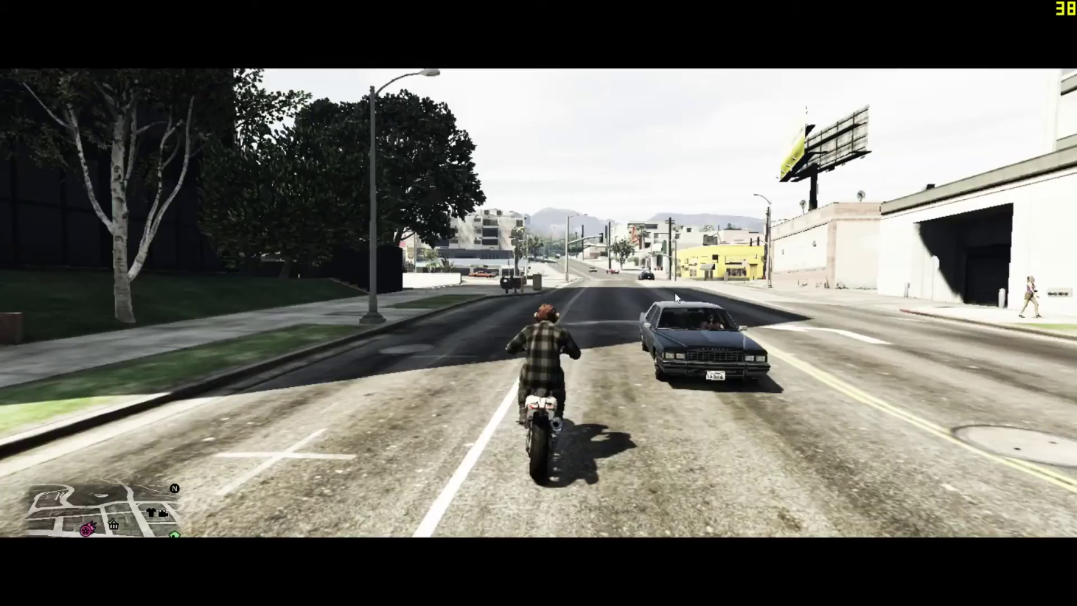
pyautogui.press('Escape')
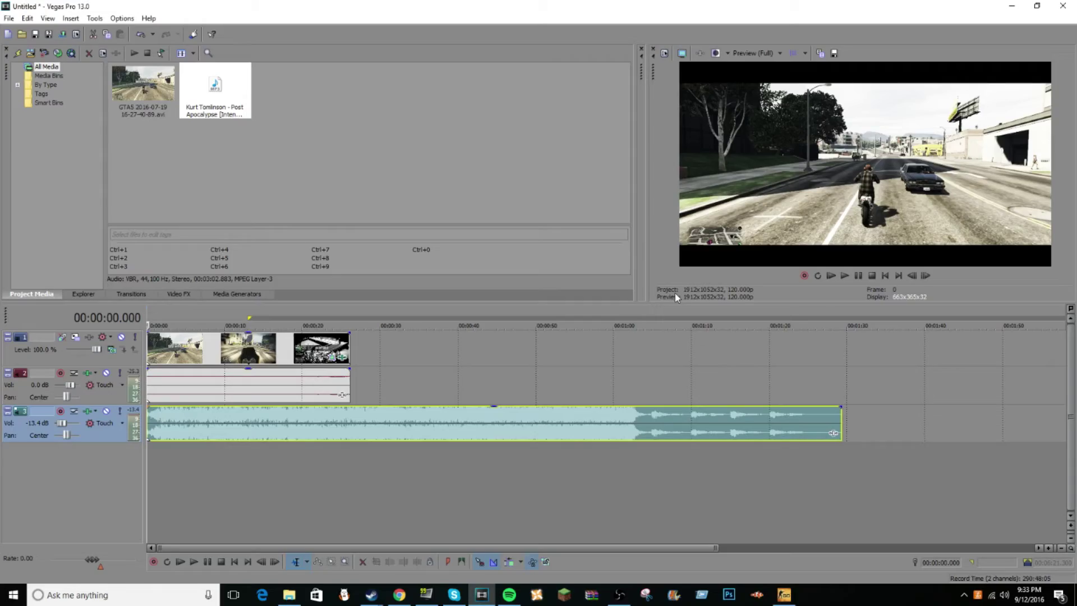
pyautogui.click(857, 277)
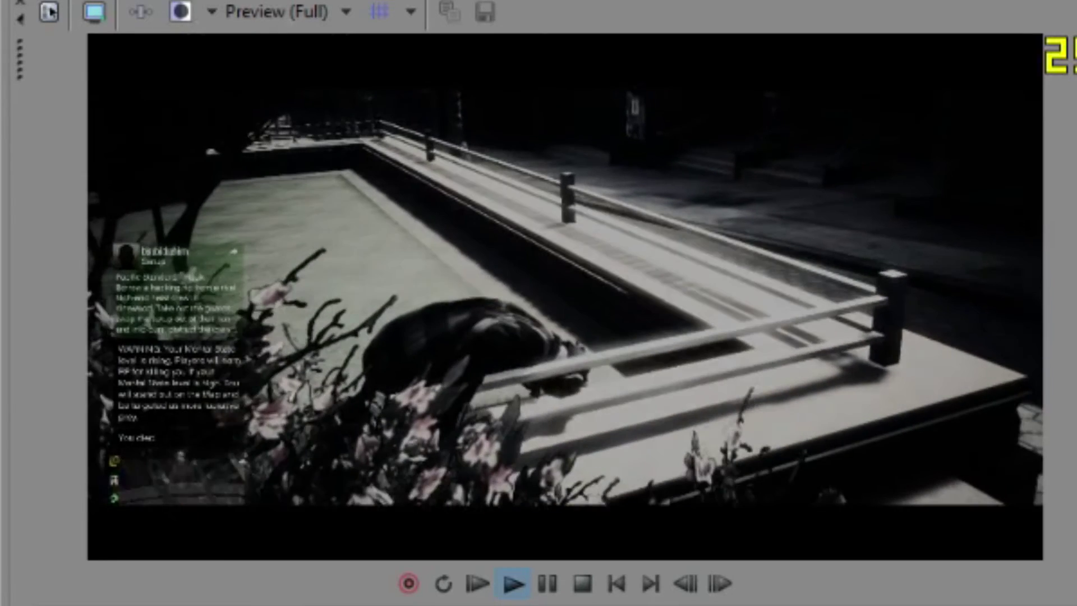
# Clear the existing fades at the ends of the video and music, then replay the ending.
pyautogui.click(547, 584)
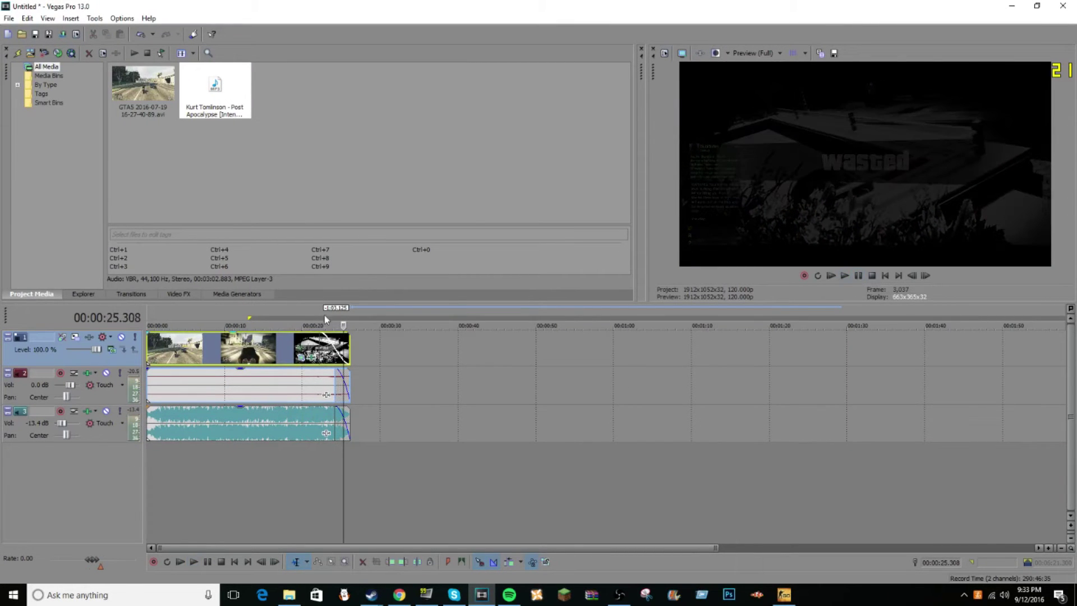
pyautogui.moveTo(322, 332); pyautogui.dragTo(348, 332)
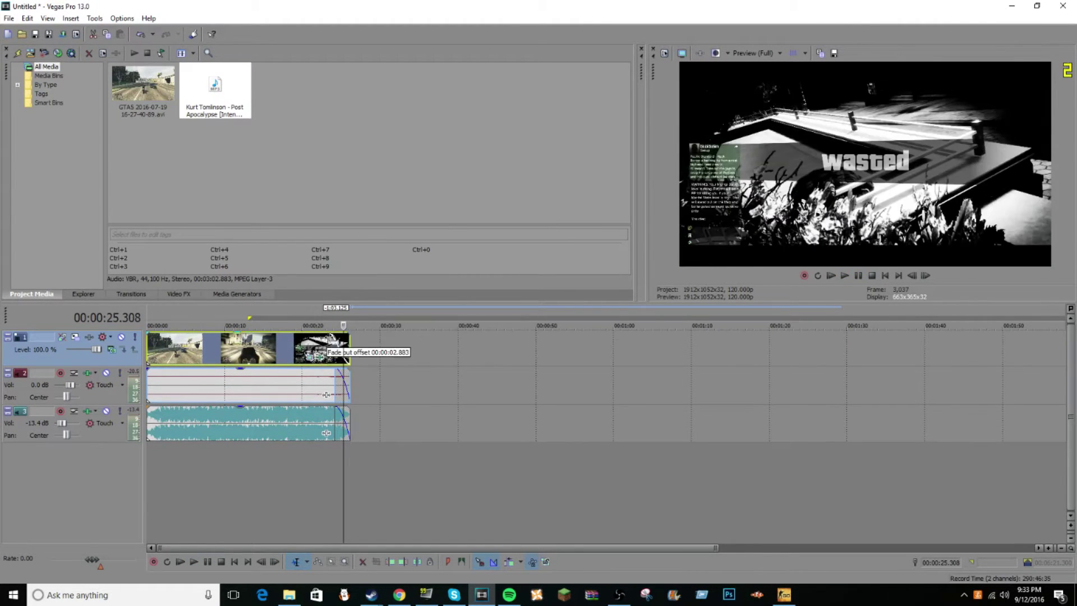
pyautogui.click(340, 371)
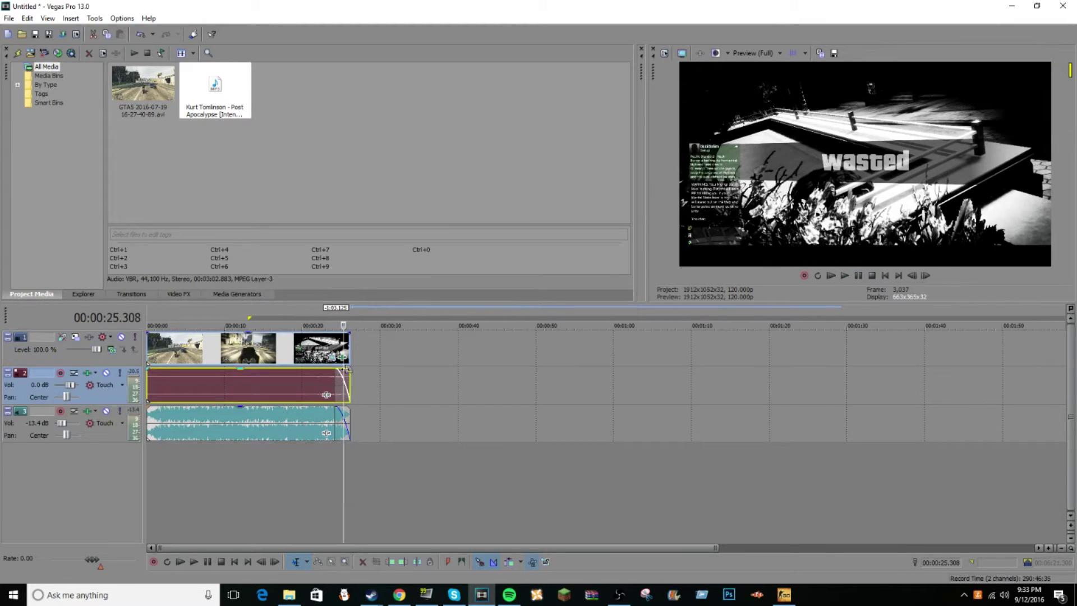
pyautogui.click(343, 417)
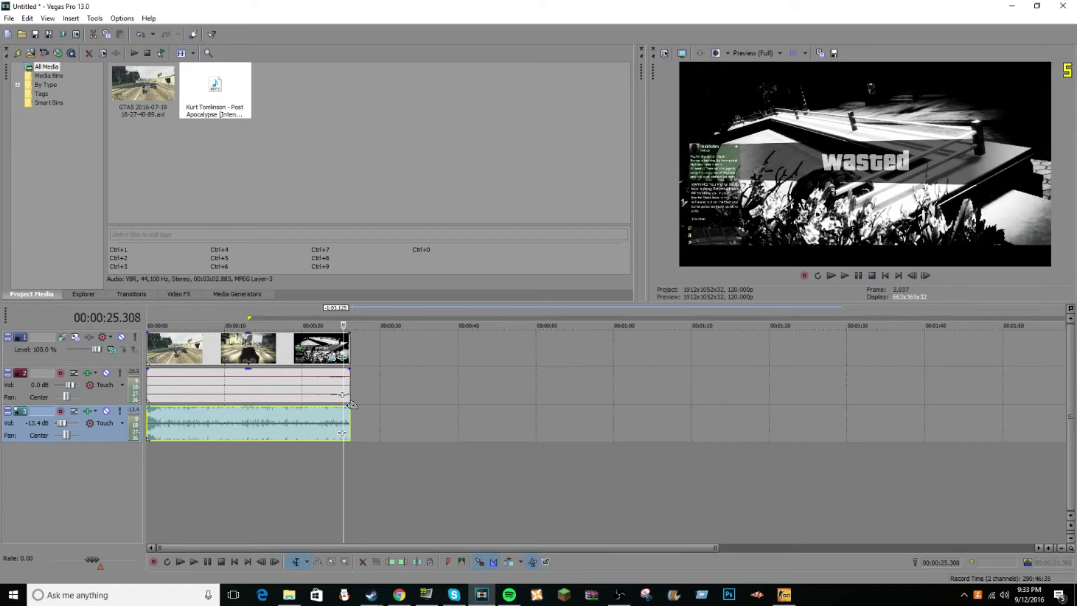
pyautogui.moveTo(351, 404)
pyautogui.mouseDown()
pyautogui.moveTo(196, 412)
pyautogui.moveTo(332, 398)
pyautogui.moveTo(311, 394)
pyautogui.moveTo(324, 412)
pyautogui.moveTo(360, 410)
pyautogui.mouseUp()
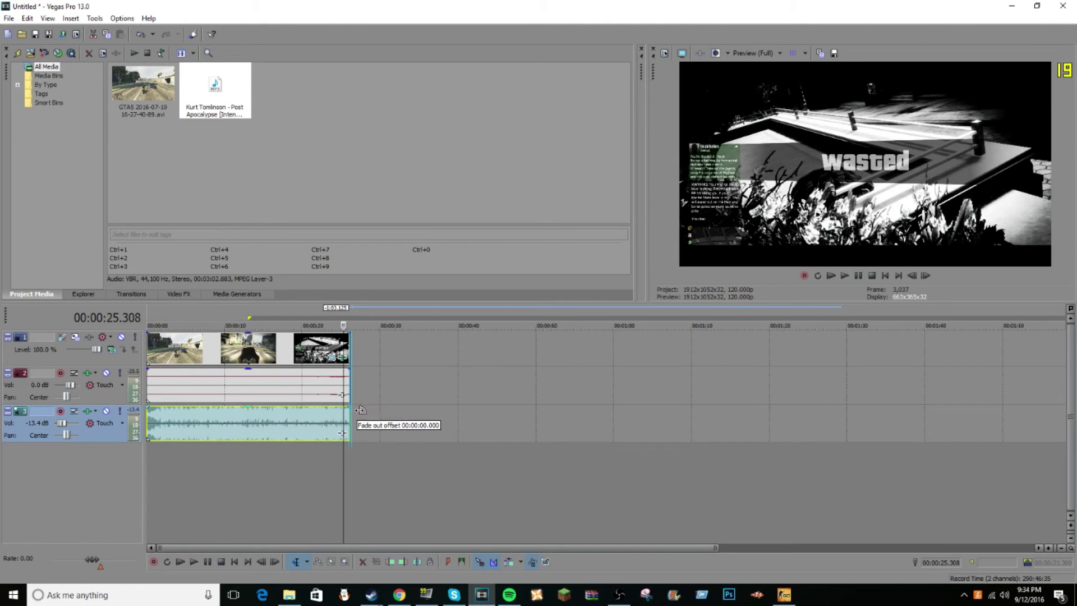
pyautogui.click(328, 387)
pyautogui.click(856, 276)
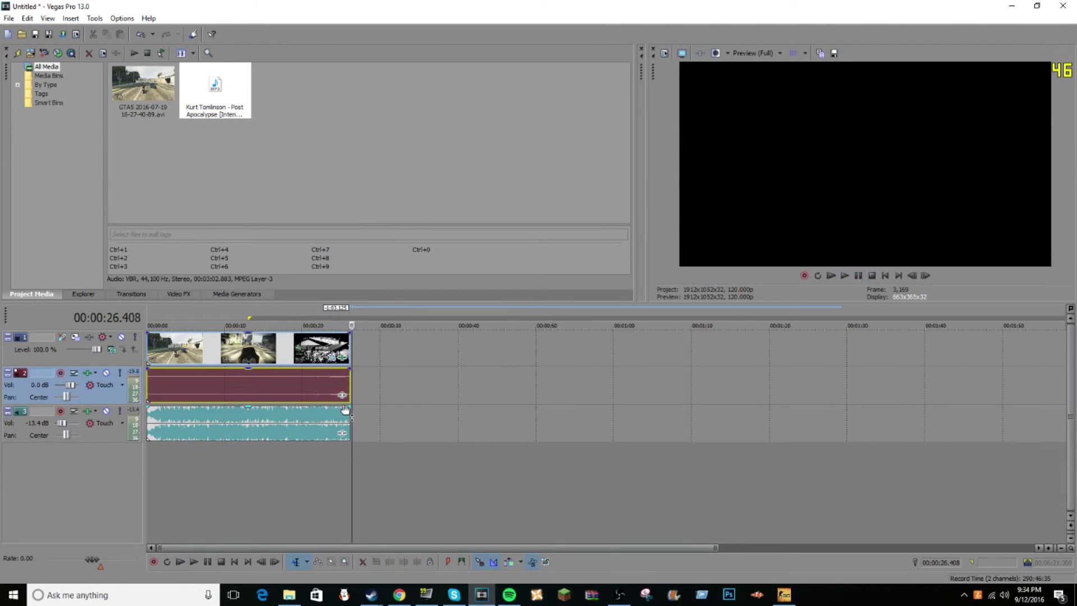
# Fade out the music, the video over 3.6 s and the game audio over 3.8 s, then preview.
pyautogui.moveTo(352, 404); pyautogui.dragTo(320, 407)
pyautogui.moveTo(349, 335); pyautogui.dragTo(321, 337)
pyautogui.moveTo(351, 369); pyautogui.dragTo(320, 374)
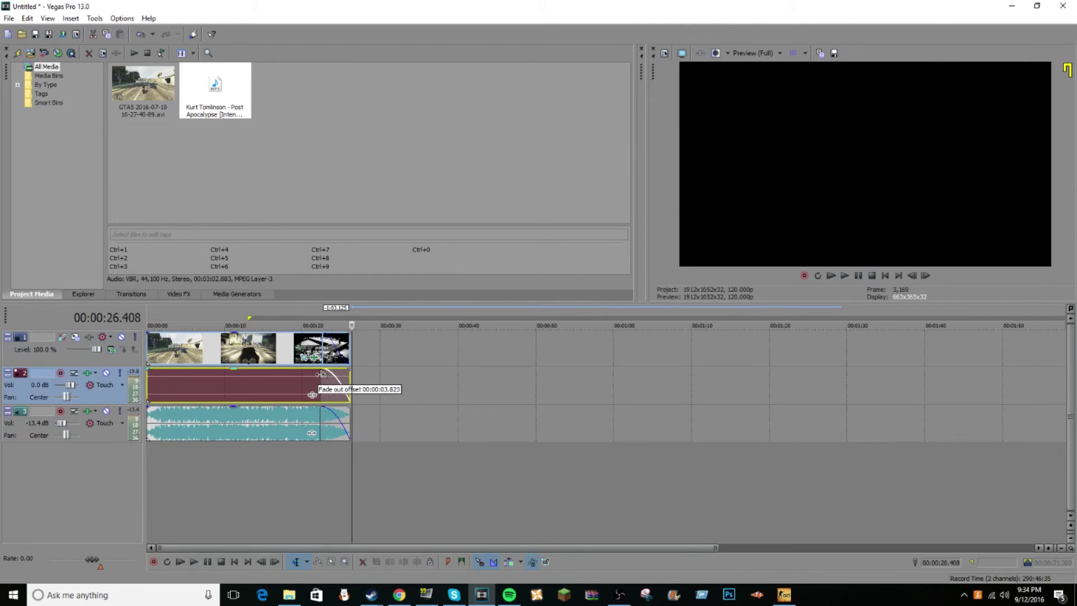
pyautogui.click(313, 322)
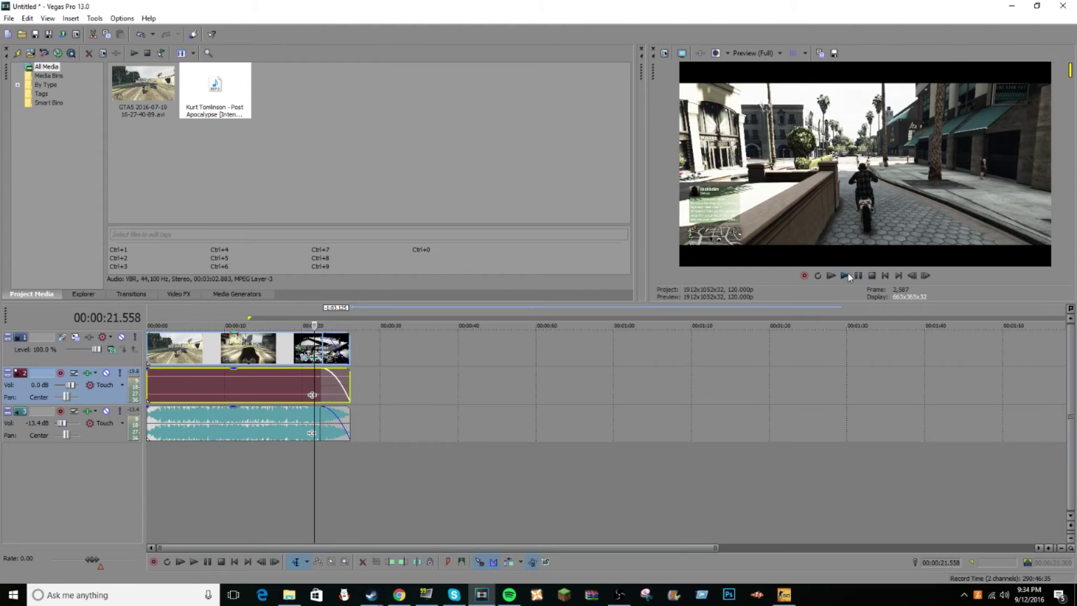
pyautogui.click(857, 277)
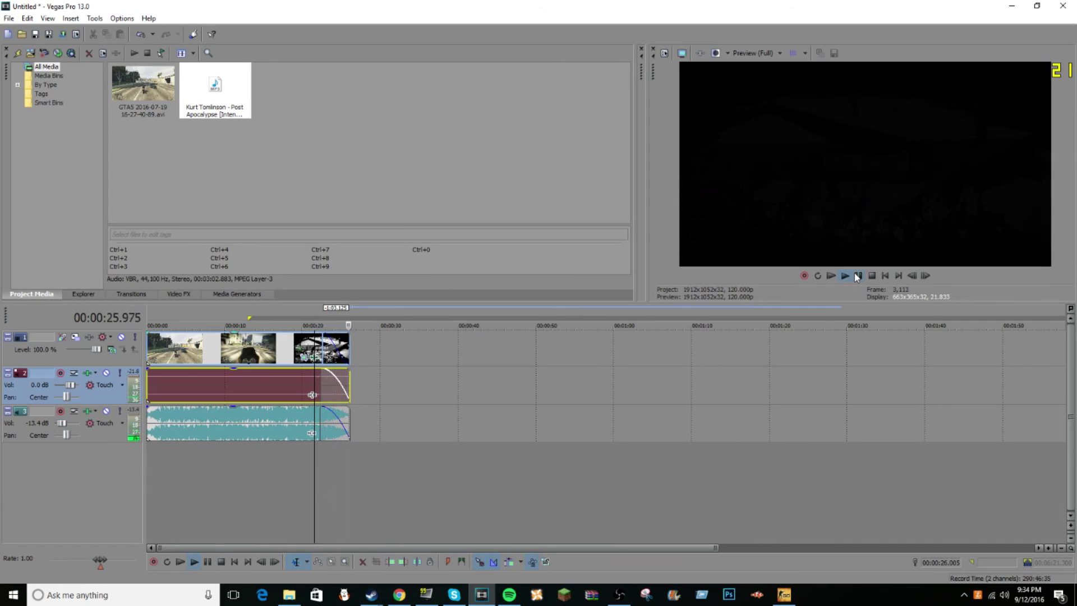
pyautogui.click(857, 276)
# Select the video event and move the playhead back to about 5 seconds.
pyautogui.click(340, 351)
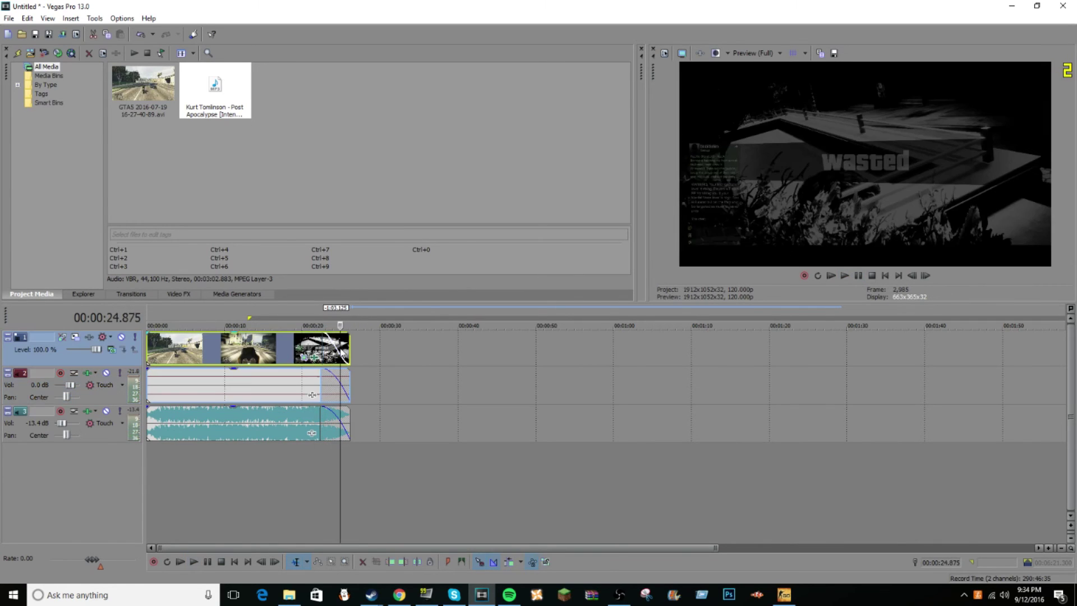
pyautogui.click(300, 354)
pyautogui.click(186, 356)
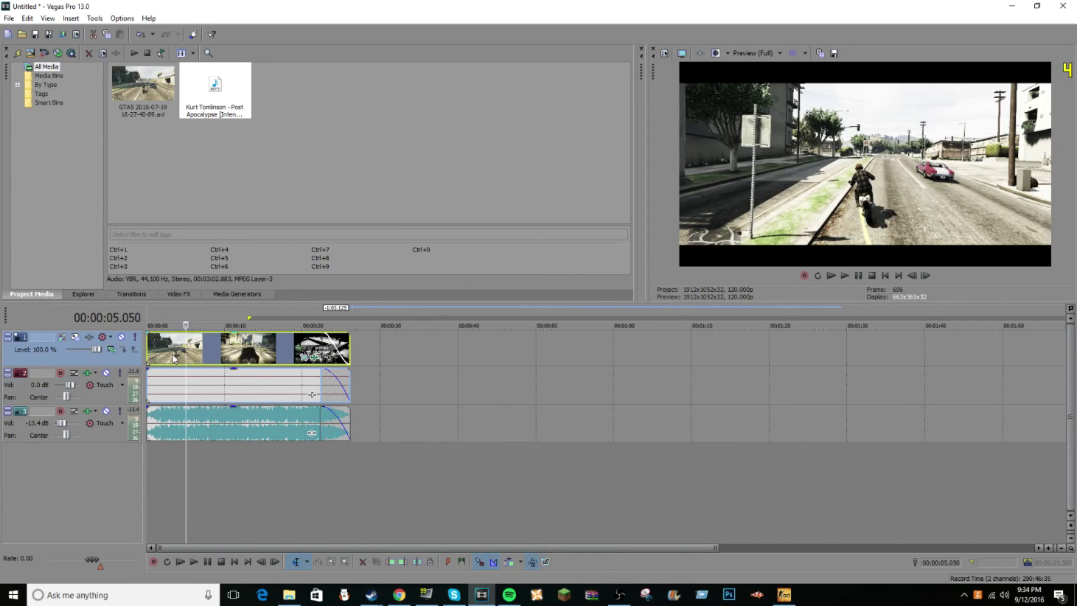